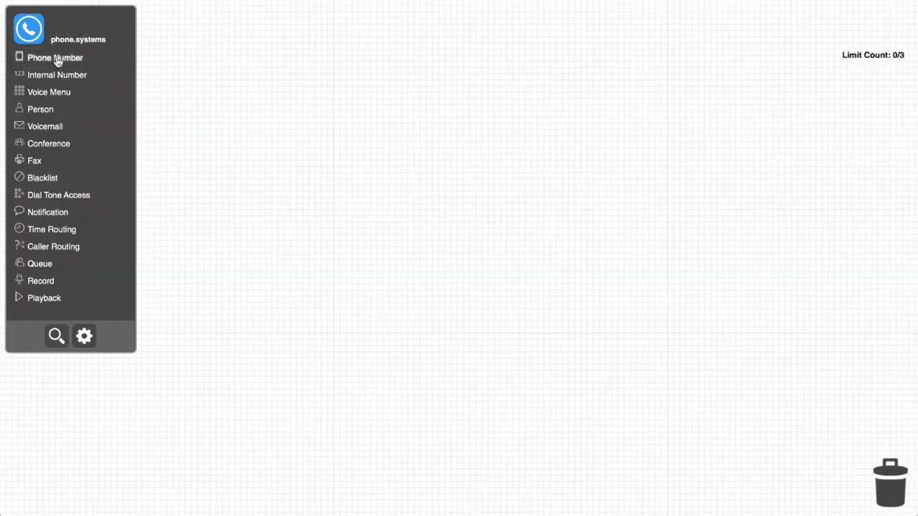
Step: Place a Phone Number node on the canvas and assign it the London UK number
drag(64, 58, 273, 111)
mouse_move(321, 108)
click(334, 123)
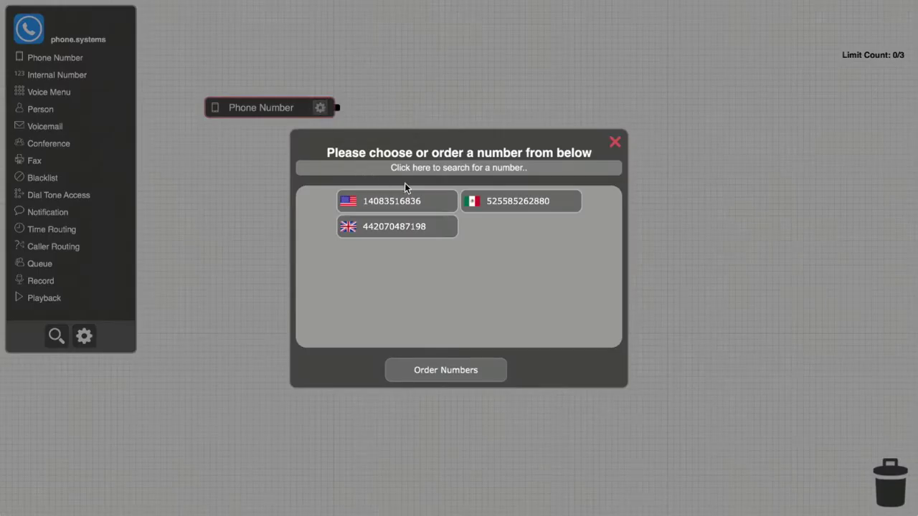
click(402, 233)
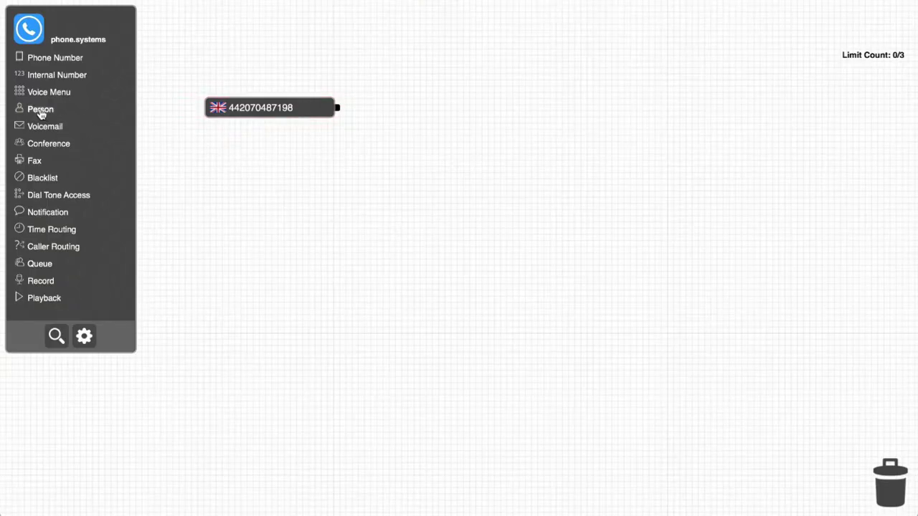
Step: Add a named Person node with a Canadian mobile contact method, declining caller-ID verification
drag(41, 114, 502, 123)
click(549, 115)
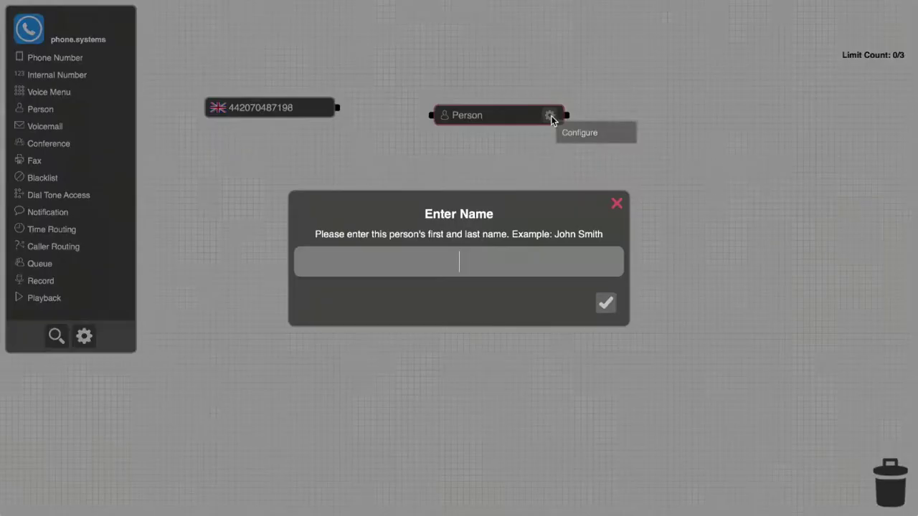
text(Bob)
key(Return)
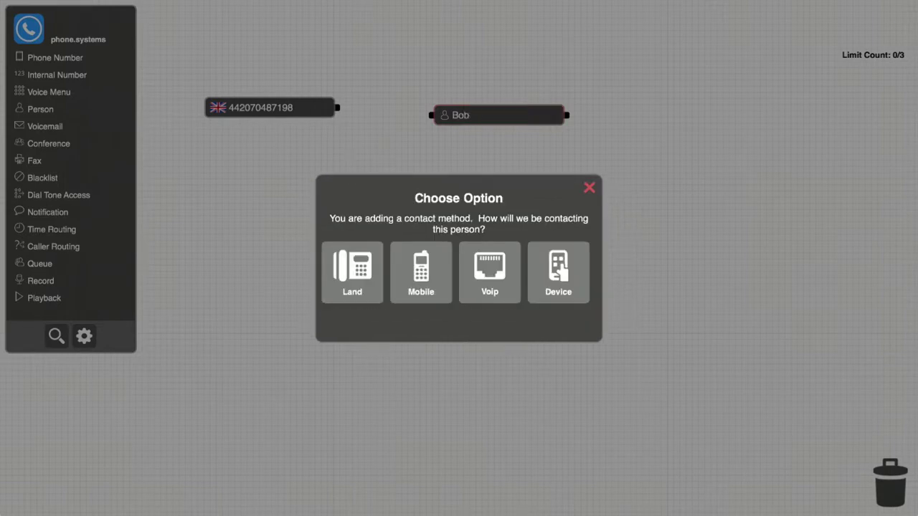
click(410, 291)
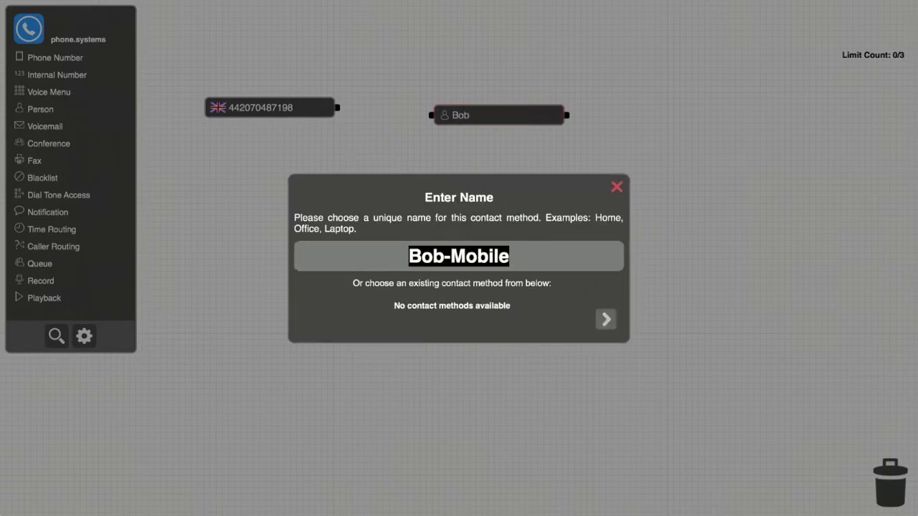
key(Return)
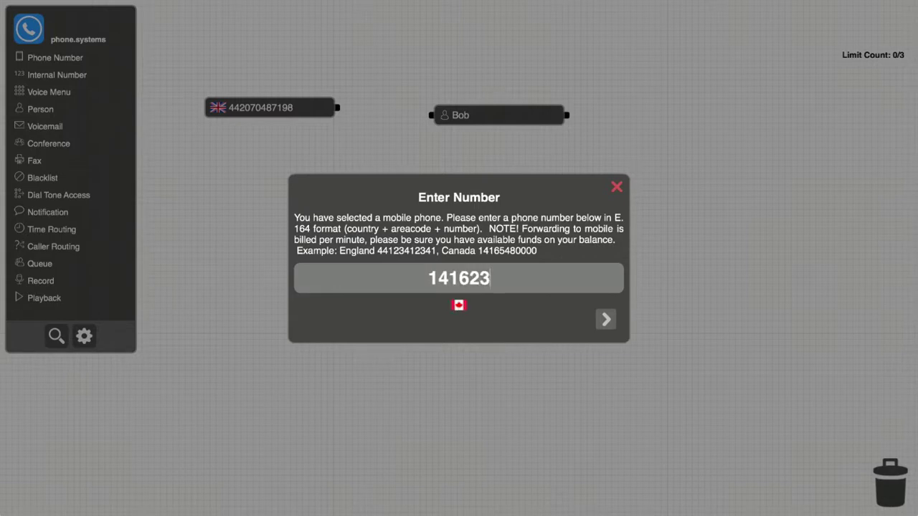
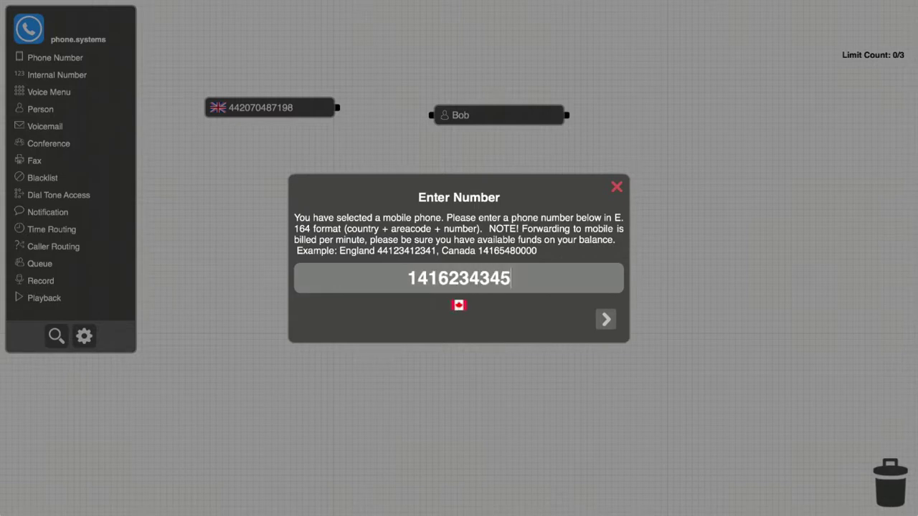
click(607, 319)
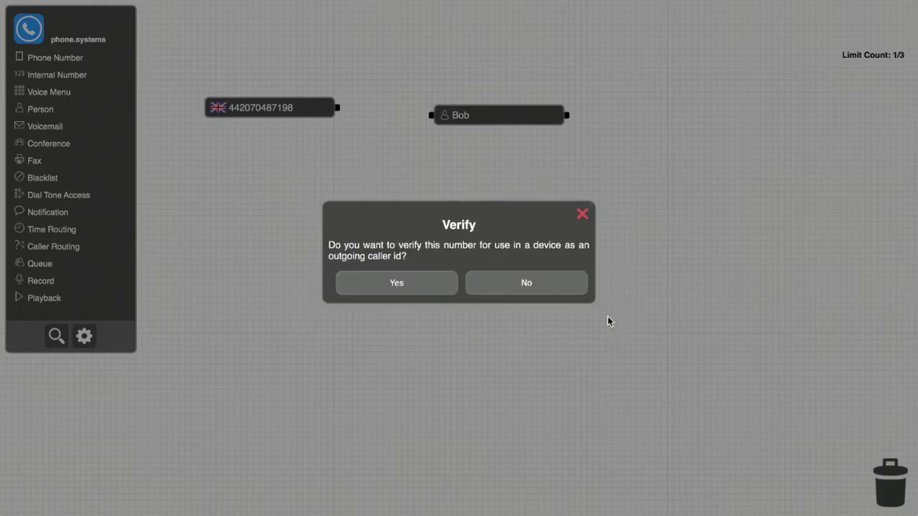
click(546, 291)
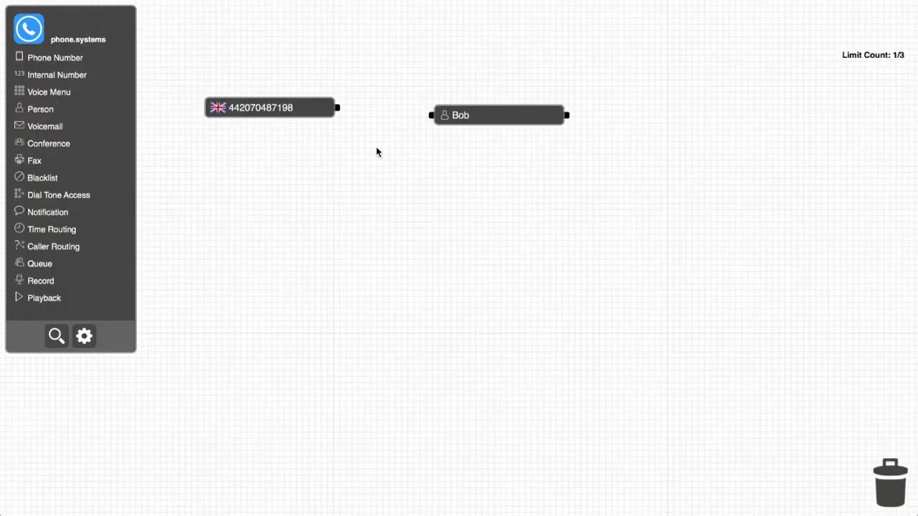
Step: Wire the London number node's output to the Person node's input
drag(341, 113, 430, 115)
Step: Give the person a second, default-named landline contact with a Canadian number, left unverified
click(509, 118)
click(522, 203)
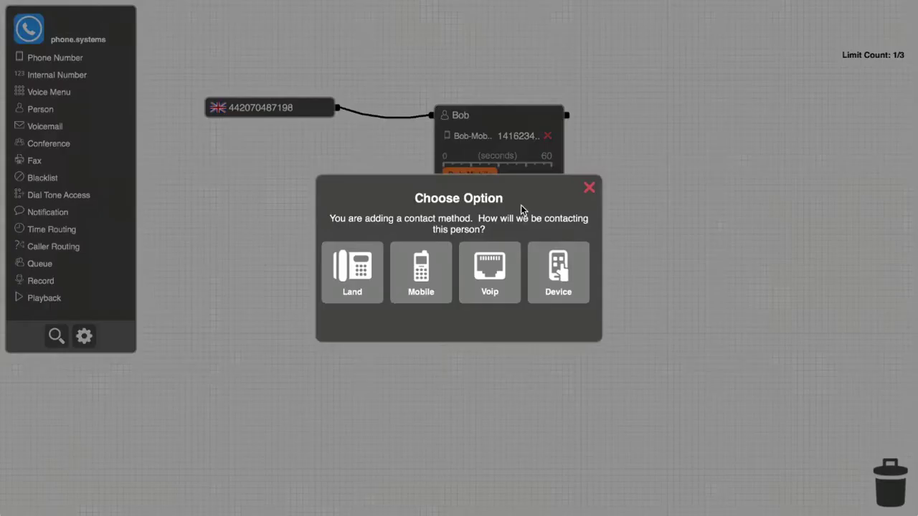
click(358, 276)
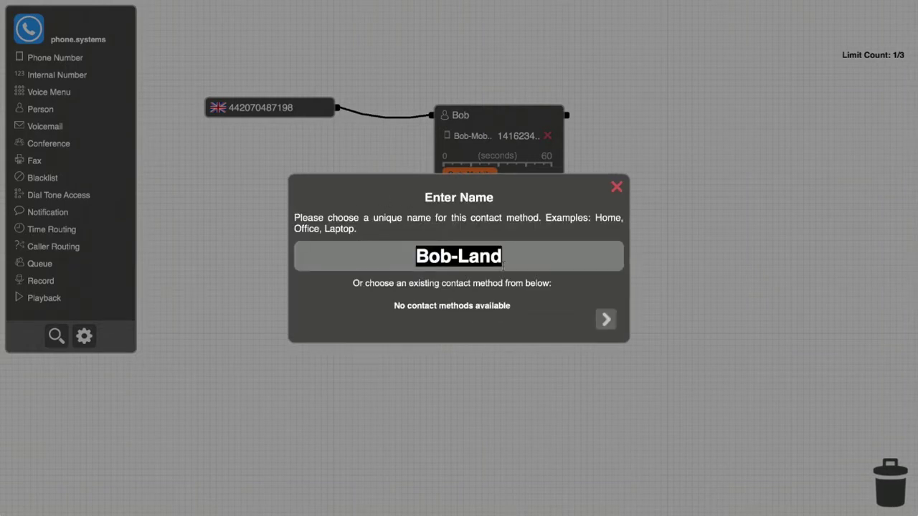
click(608, 332)
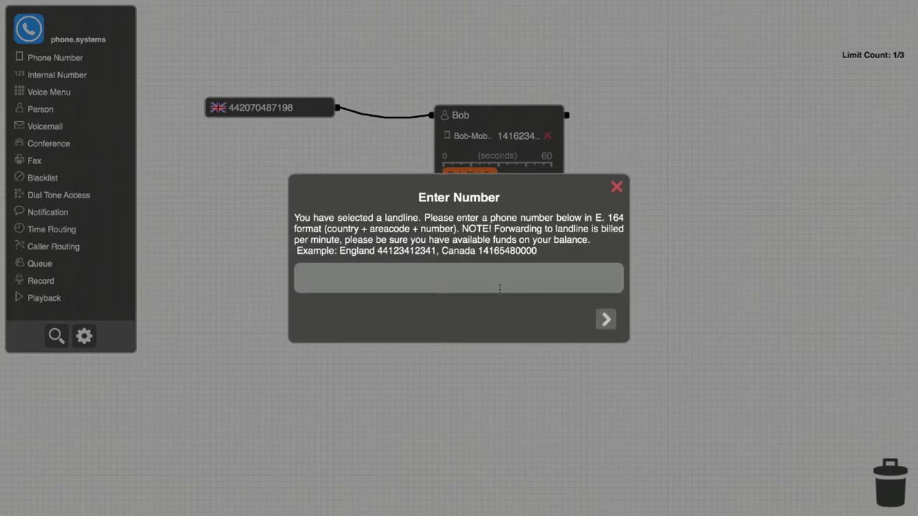
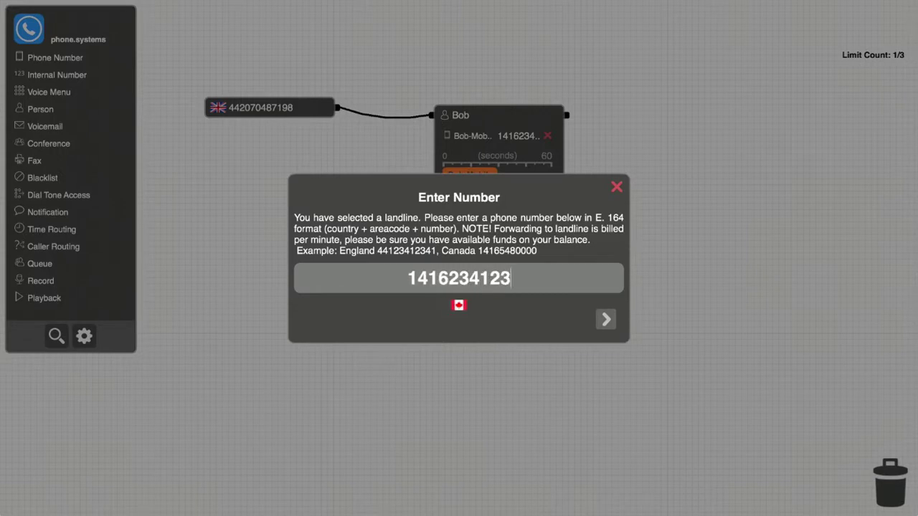
click(607, 322)
click(537, 285)
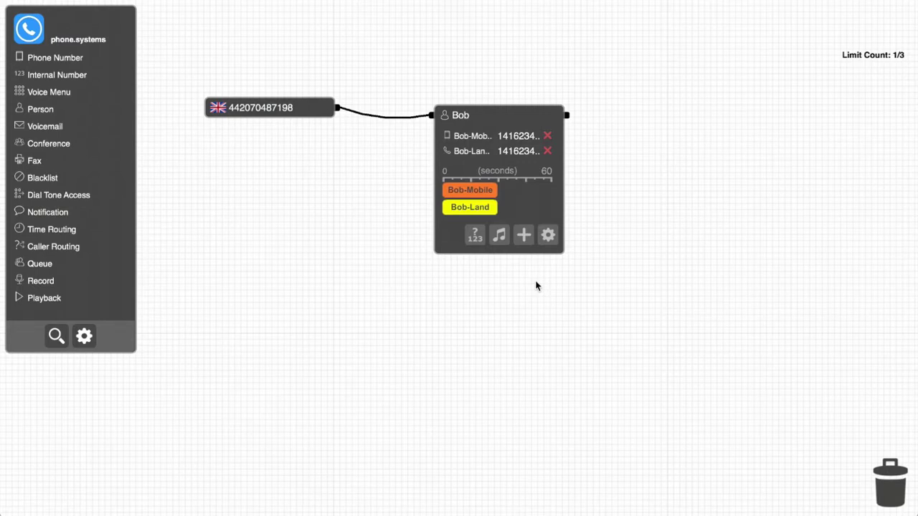
Step: On the seconds ruler, stretch the landline bar to 60 and start the mobile near the end
mouse_move(466, 216)
drag(467, 191, 535, 190)
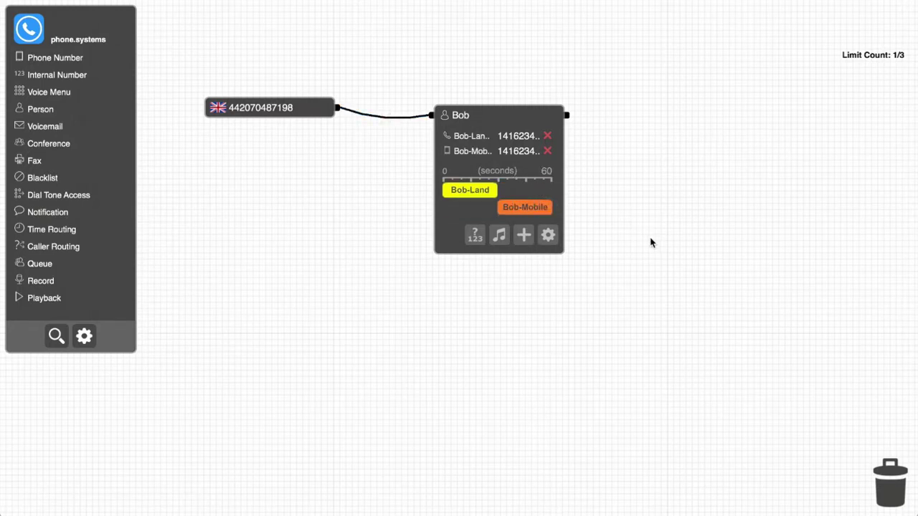
mouse_move(509, 216)
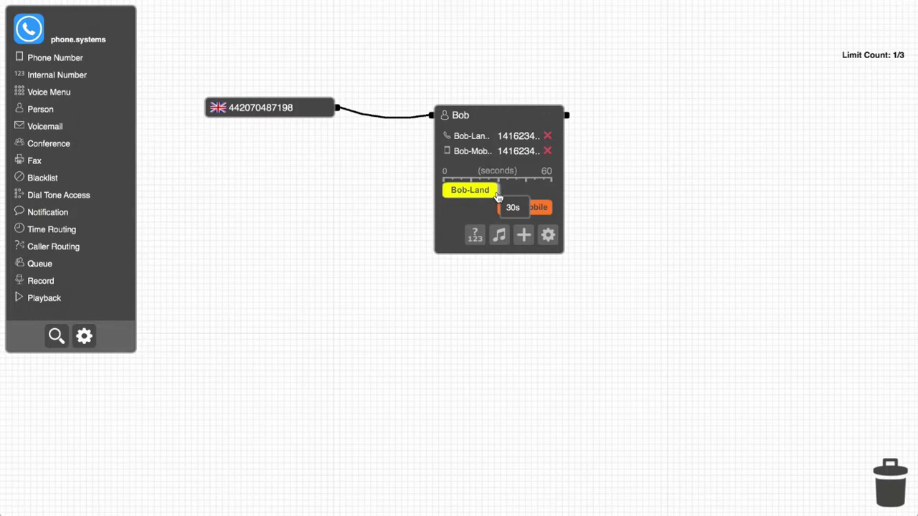
drag(498, 195, 574, 194)
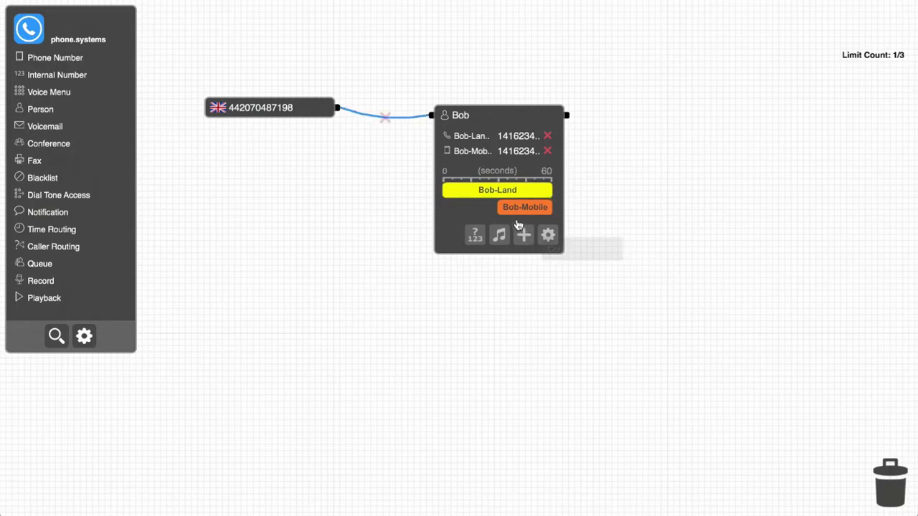
drag(500, 210, 531, 215)
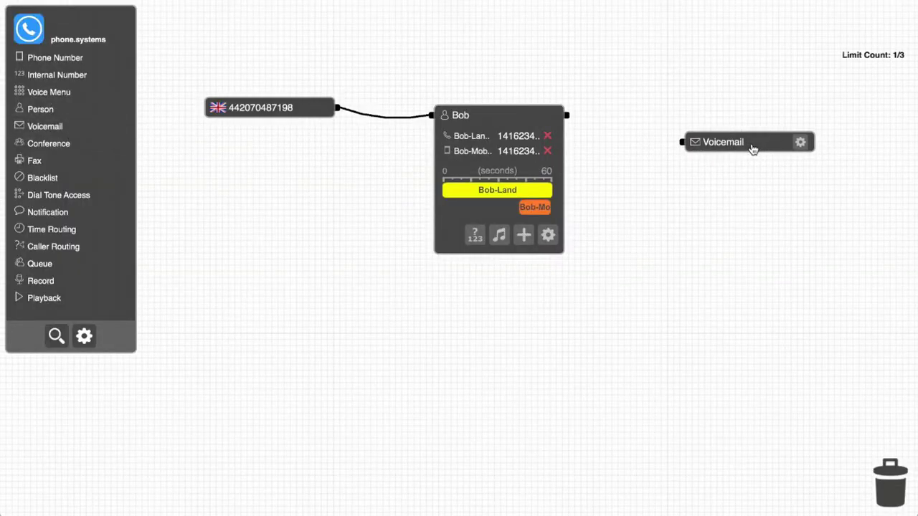
Step: Set the voicemail node's delivery address to the owner's e-mail
click(801, 144)
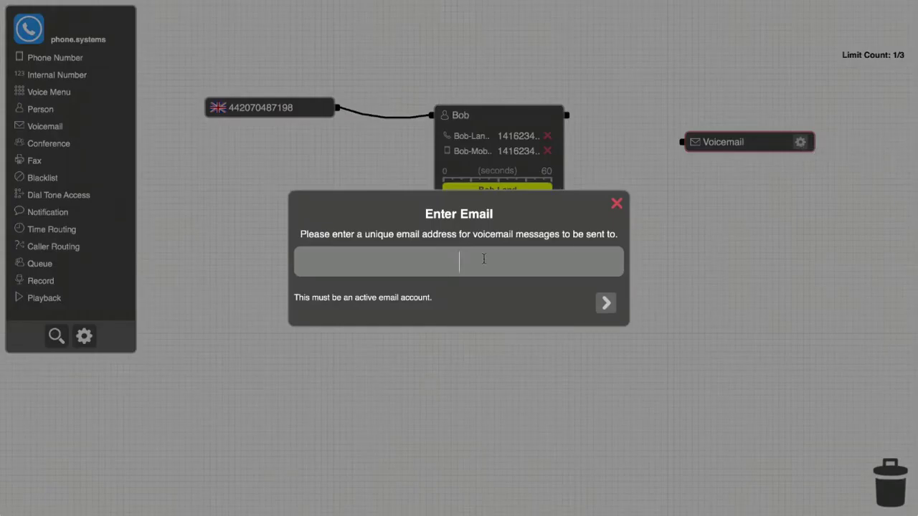
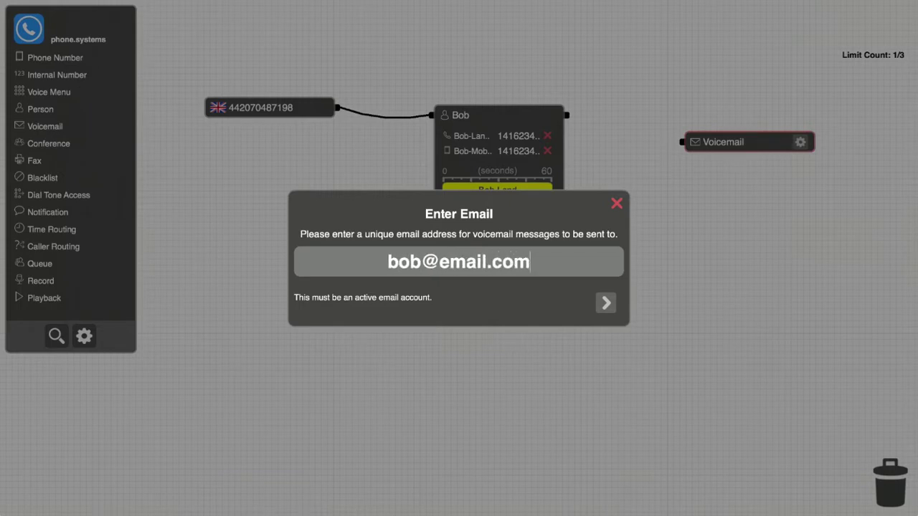
key(Return)
Step: Record and upload a voicemail greeting
click(411, 268)
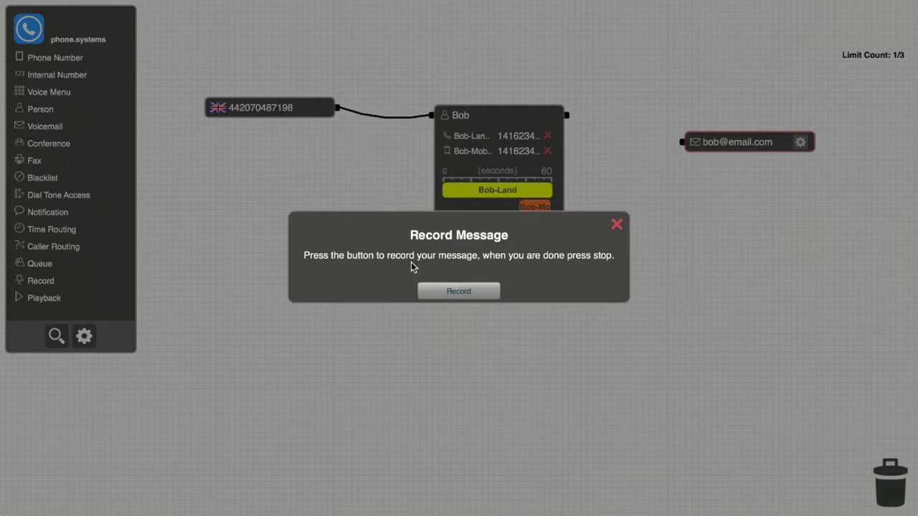
click(455, 292)
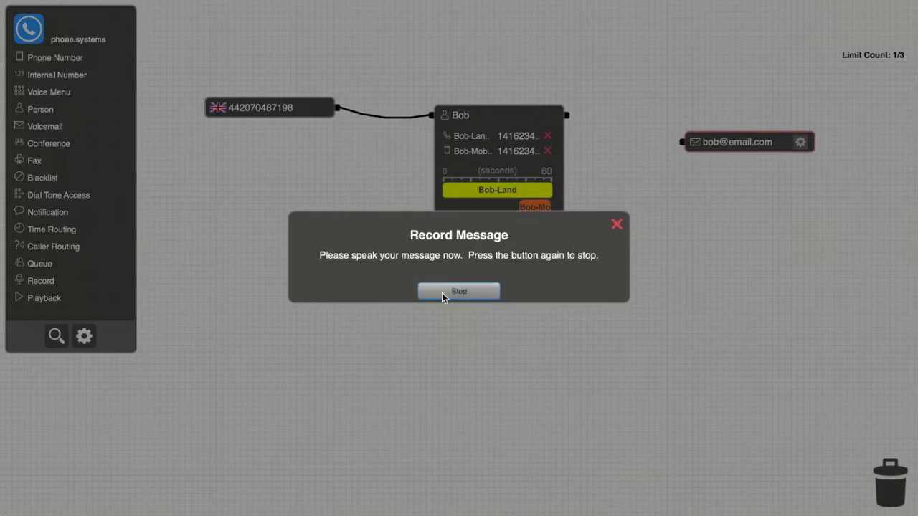
click(442, 293)
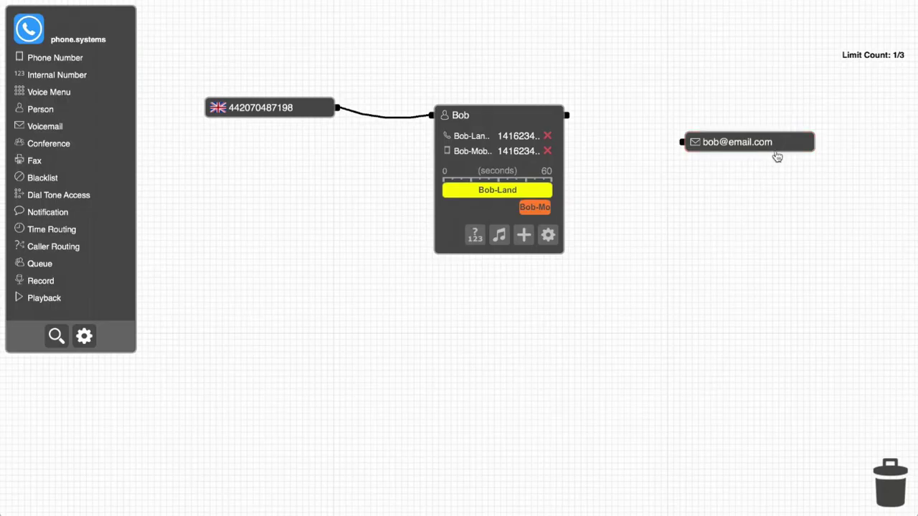
Step: Set the voicemail node's value to 1 and link the first person to voicemail
click(777, 156)
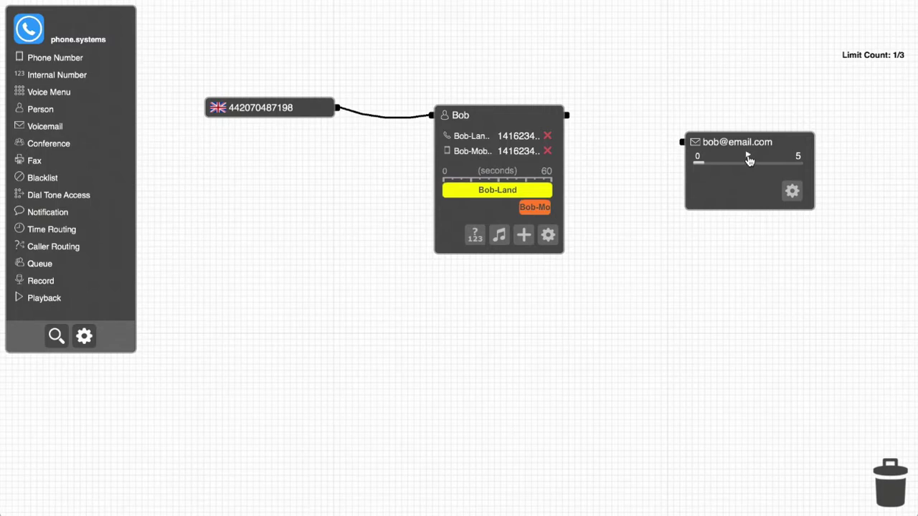
click(748, 157)
drag(574, 116, 681, 142)
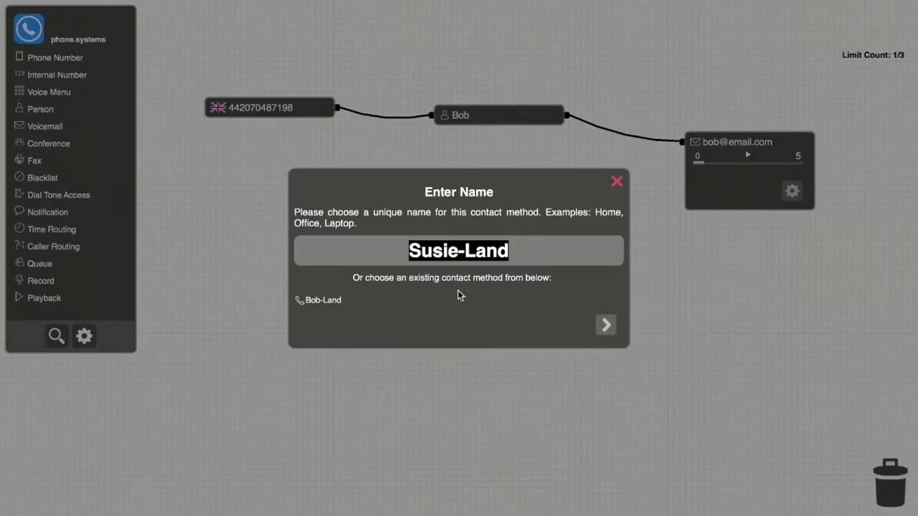
Step: Create the second person with a Canadian landline, skipping caller-ID verification
click(606, 331)
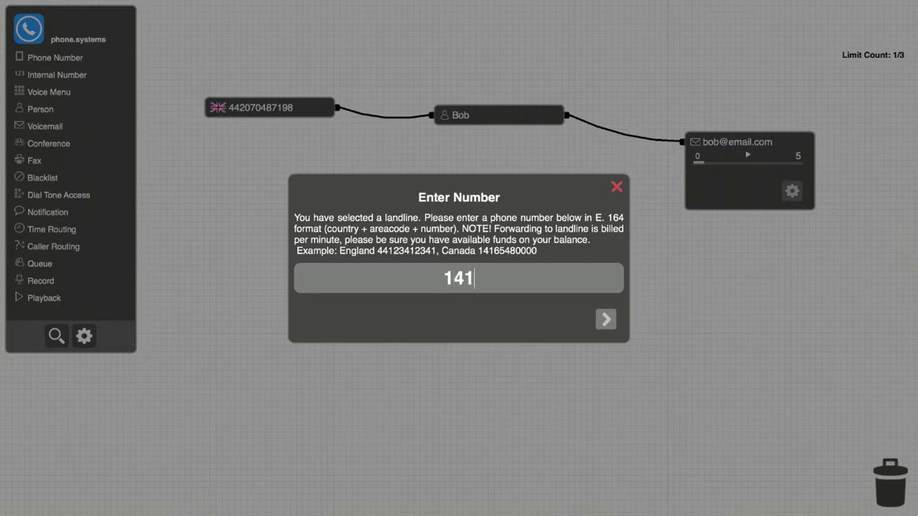
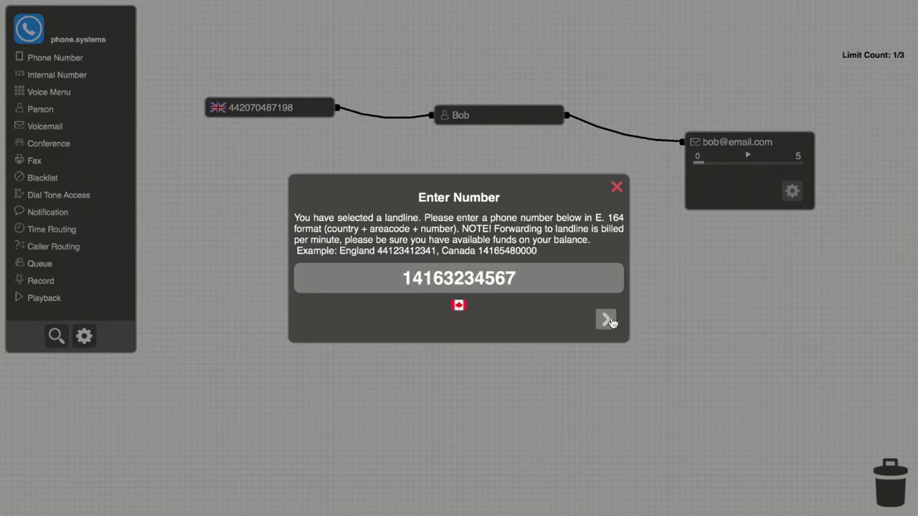
click(607, 320)
click(562, 284)
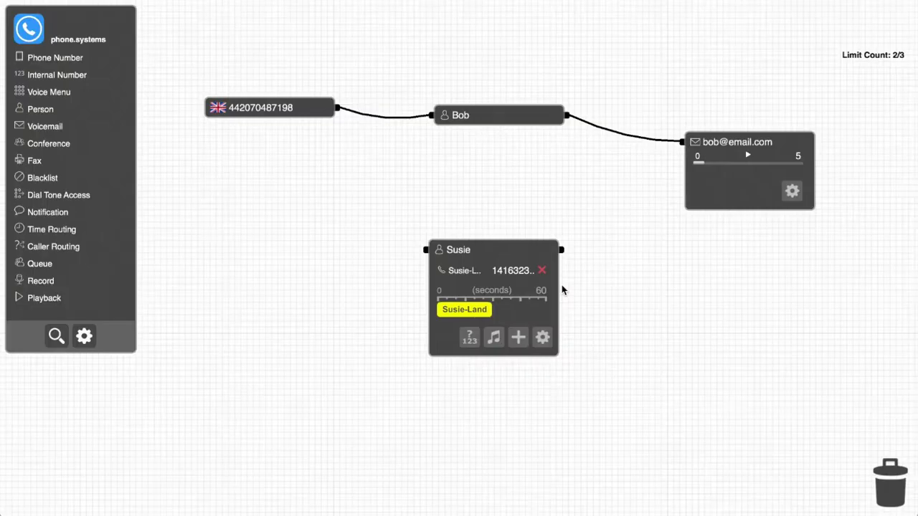
Step: Route the first person through the second person on to voicemail
drag(682, 142, 426, 249)
drag(561, 249, 682, 142)
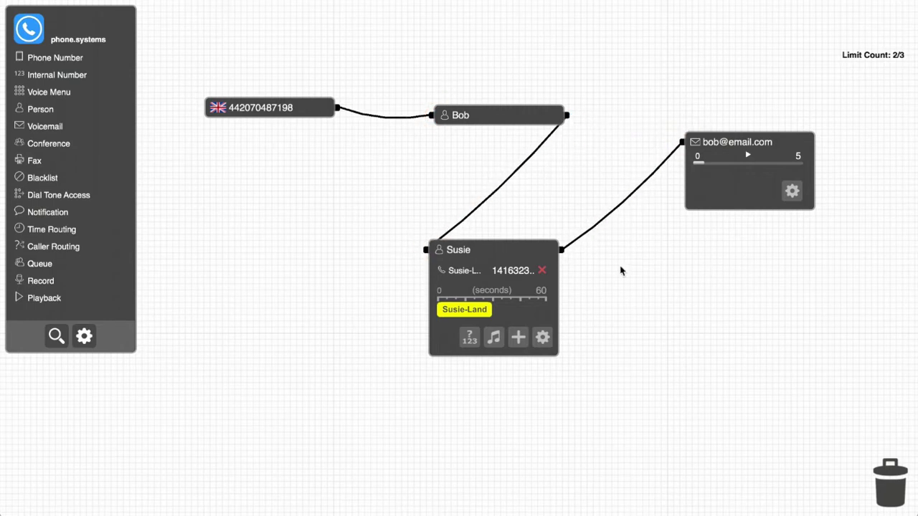
click(498, 253)
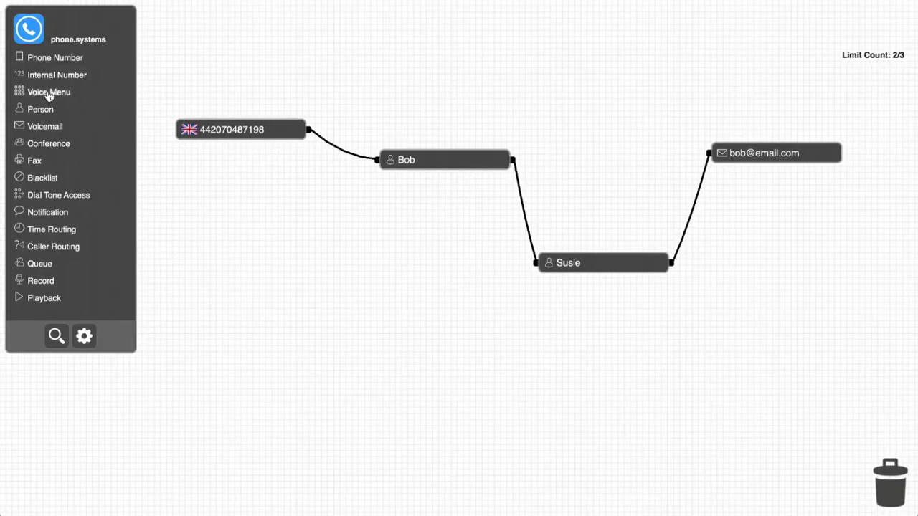
Step: Place a Voice Menu node on the canvas and name it 'Widgets Inc'
drag(41, 92, 374, 289)
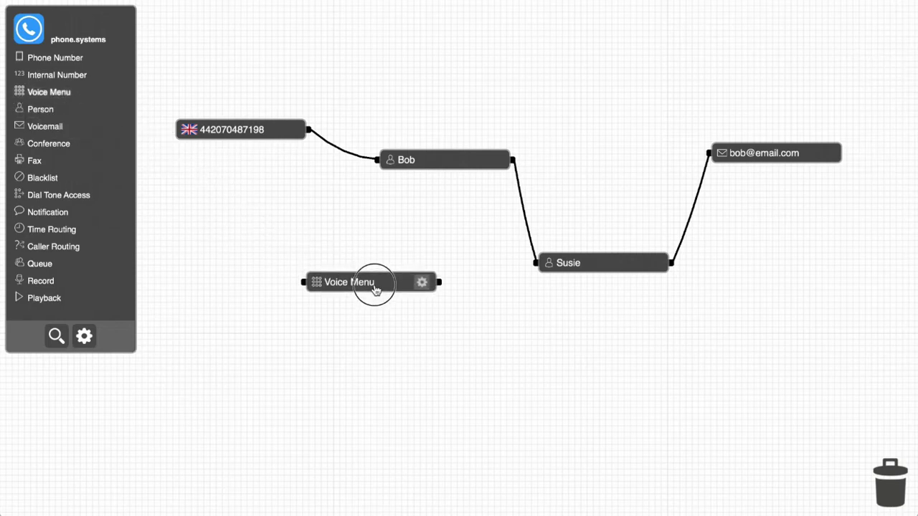
click(412, 282)
text(Widgets Inc)
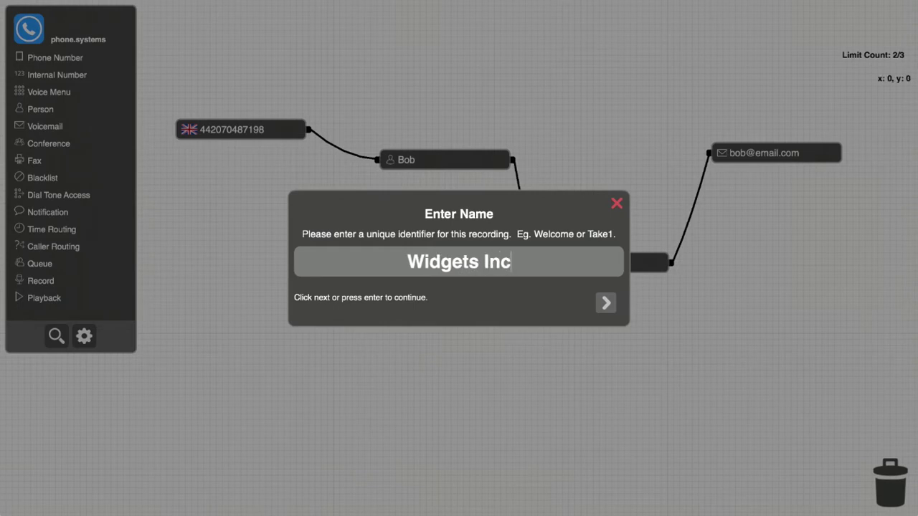
key(Return)
Step: Record and upload the Widgets Inc menu greeting
click(427, 261)
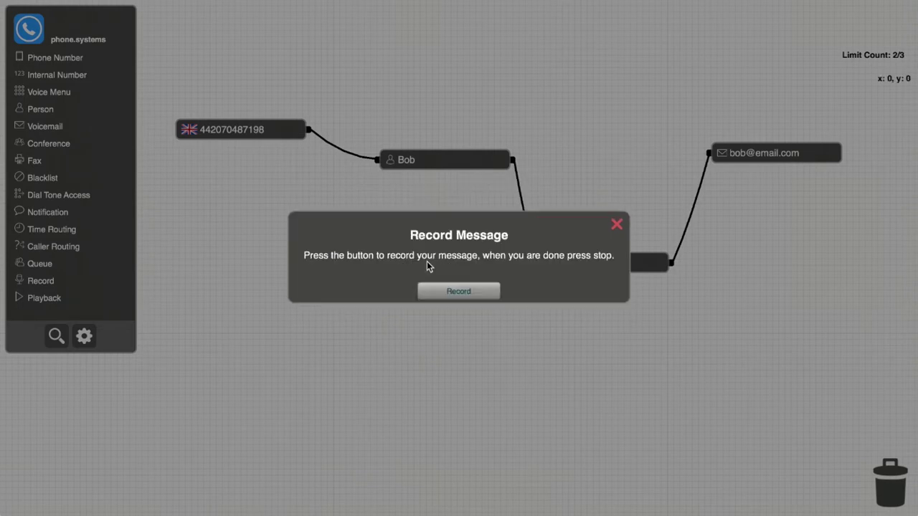
click(462, 294)
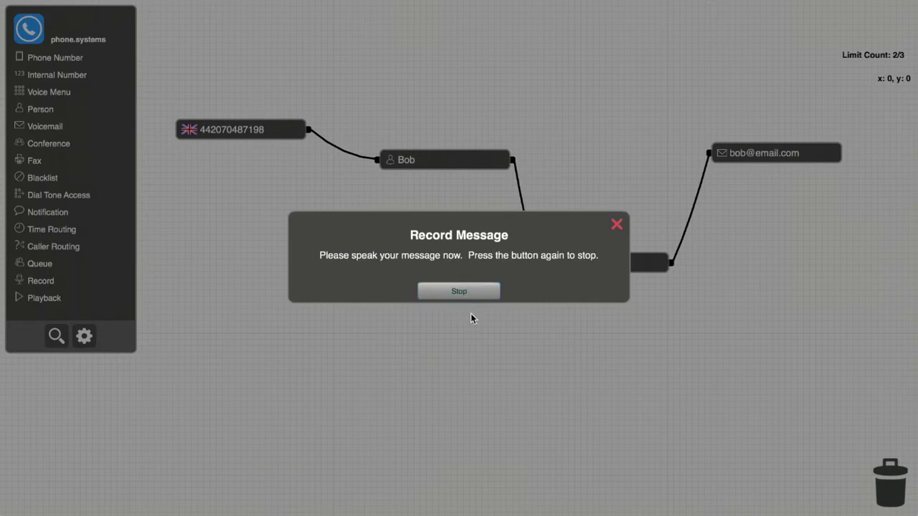
click(466, 292)
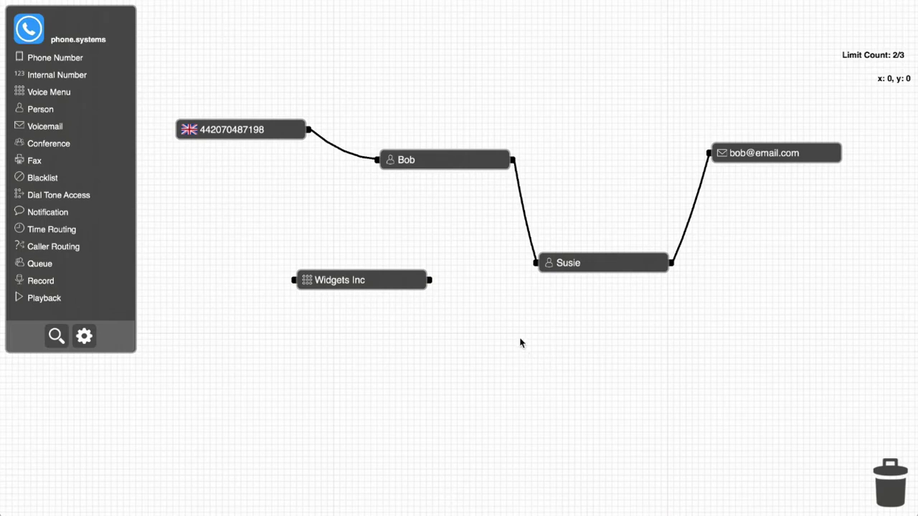
Step: Reconnect the London number to Widgets Inc and add menu options to both people
click(356, 155)
drag(356, 156, 293, 281)
drag(434, 287, 376, 159)
drag(433, 287, 530, 266)
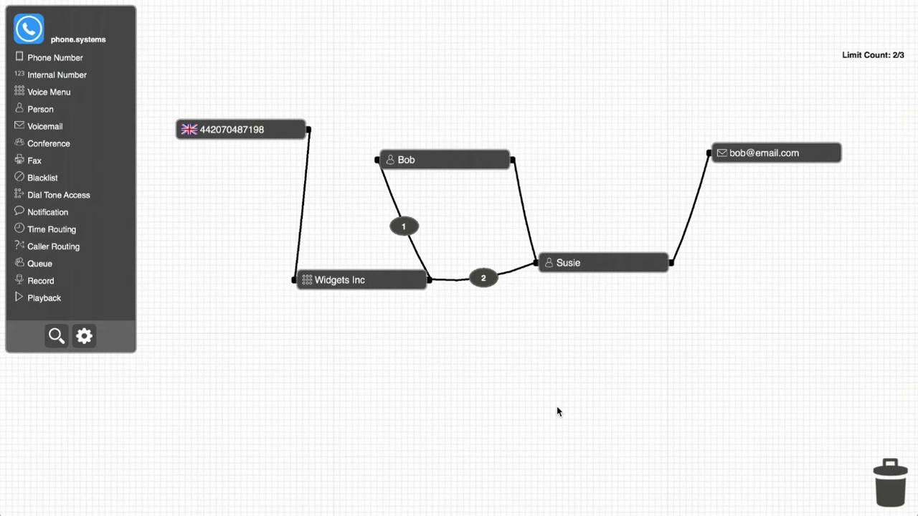
Step: Relabel the menu options 101 and 102 and send the first person straight to voicemail
mouse_move(409, 231)
text(01)
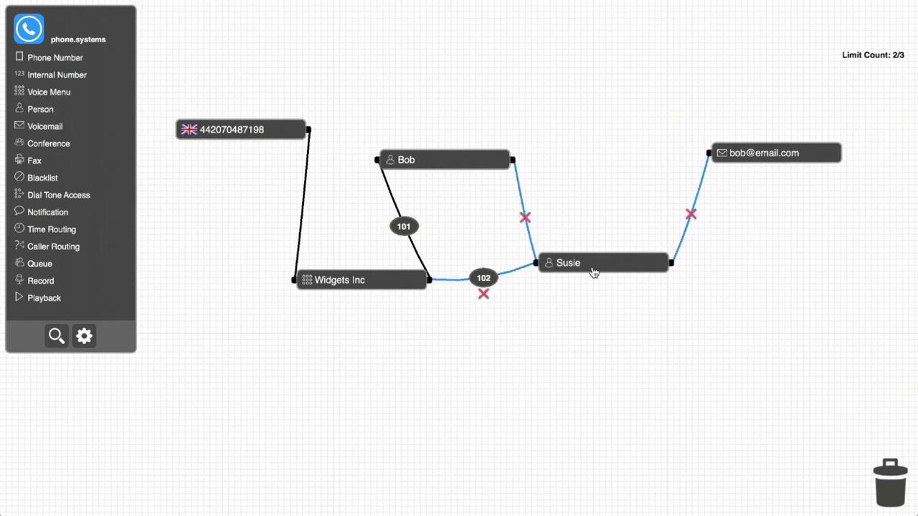
drag(535, 260, 705, 157)
Step: Add a Mexican phone number node and connect it to Widgets Inc
drag(50, 63, 246, 396)
click(298, 395)
click(510, 203)
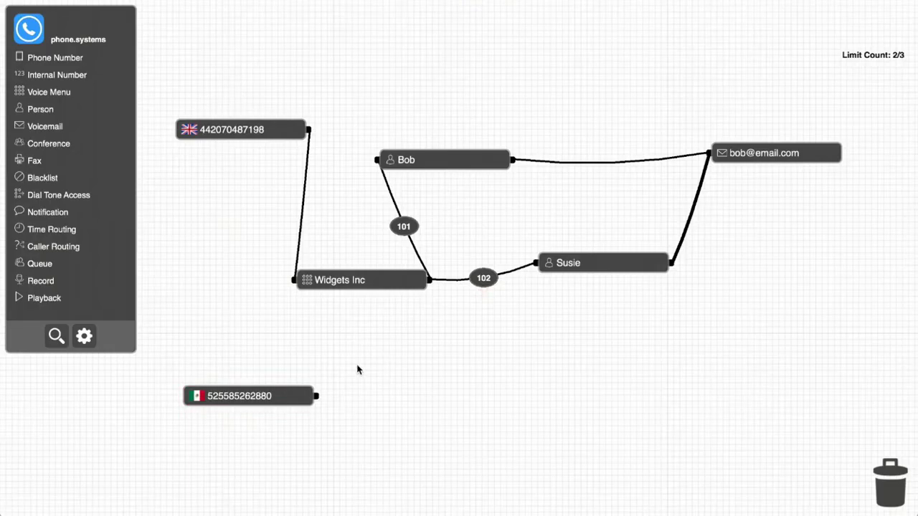
drag(317, 396, 293, 280)
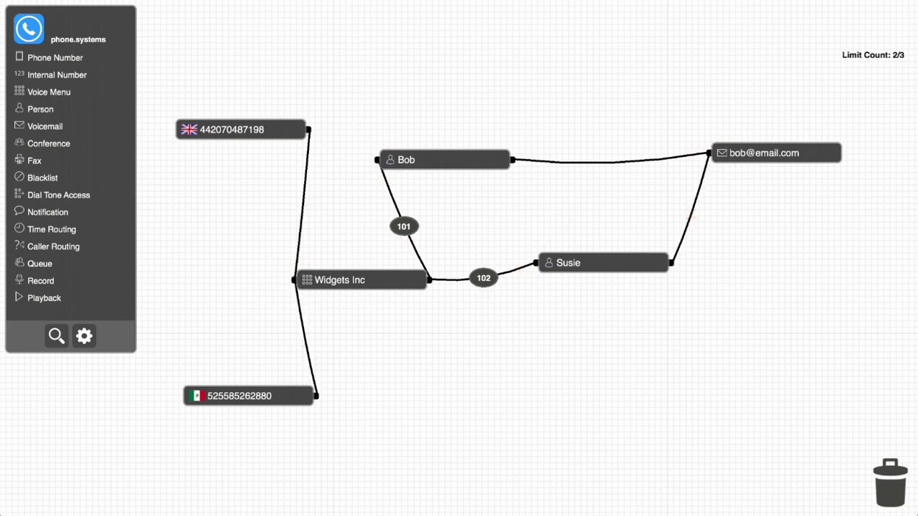